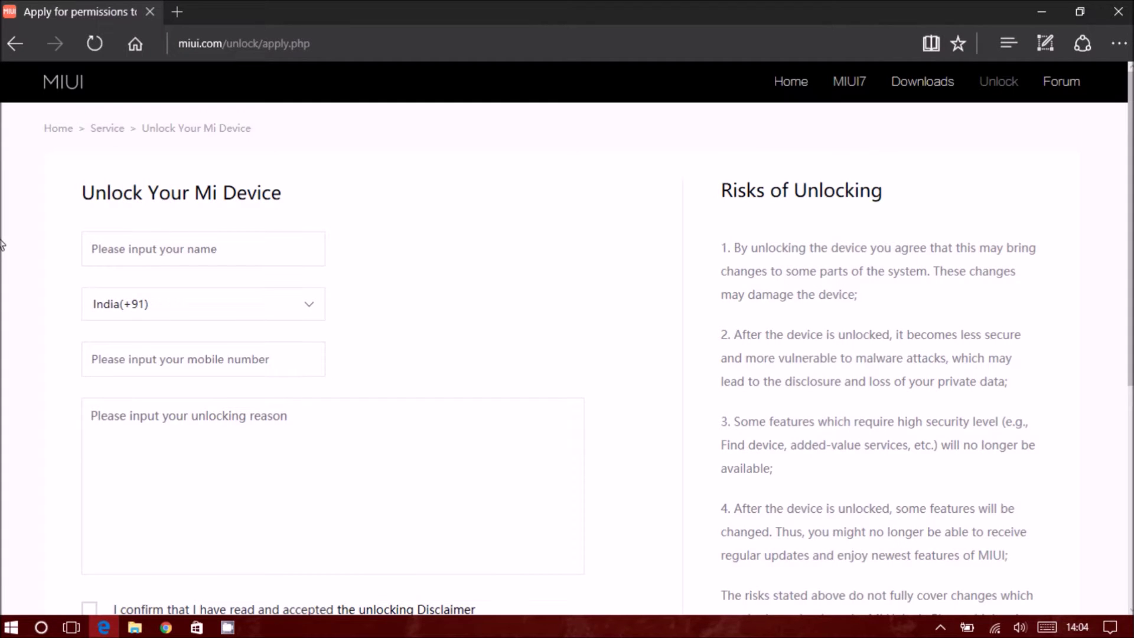
Step: Go to the MIUI Home page, then go back to the en.miui.com/unlock landing page
left_click(65, 131)
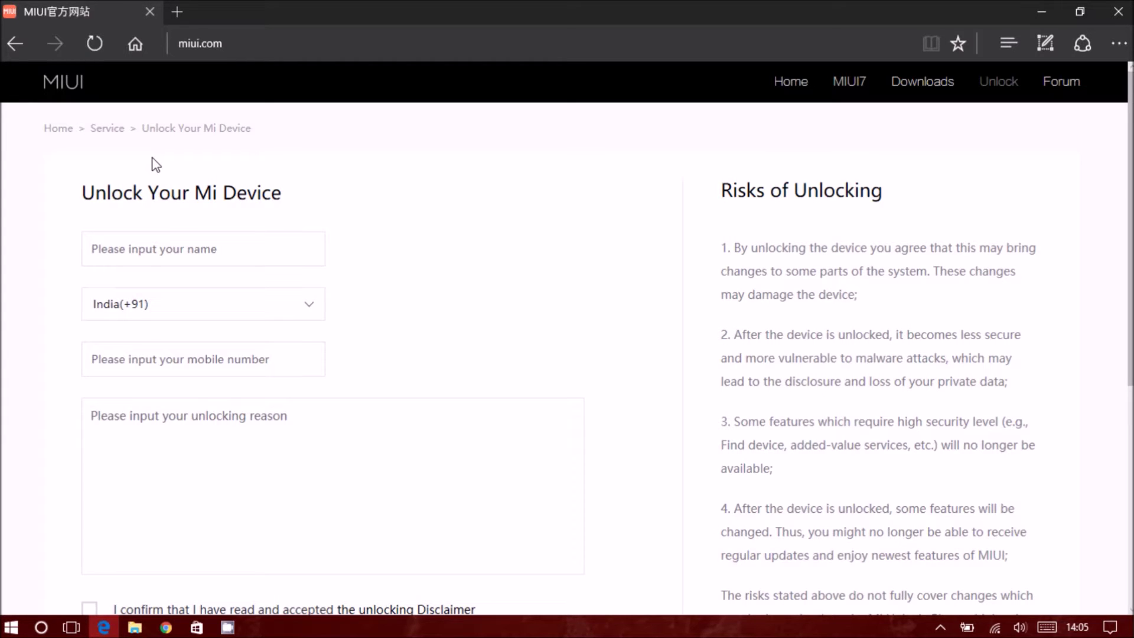
left_click(10, 48)
Step: Choose Unlock Now on the landing page and scroll down to the empty application form
left_click(11, 48)
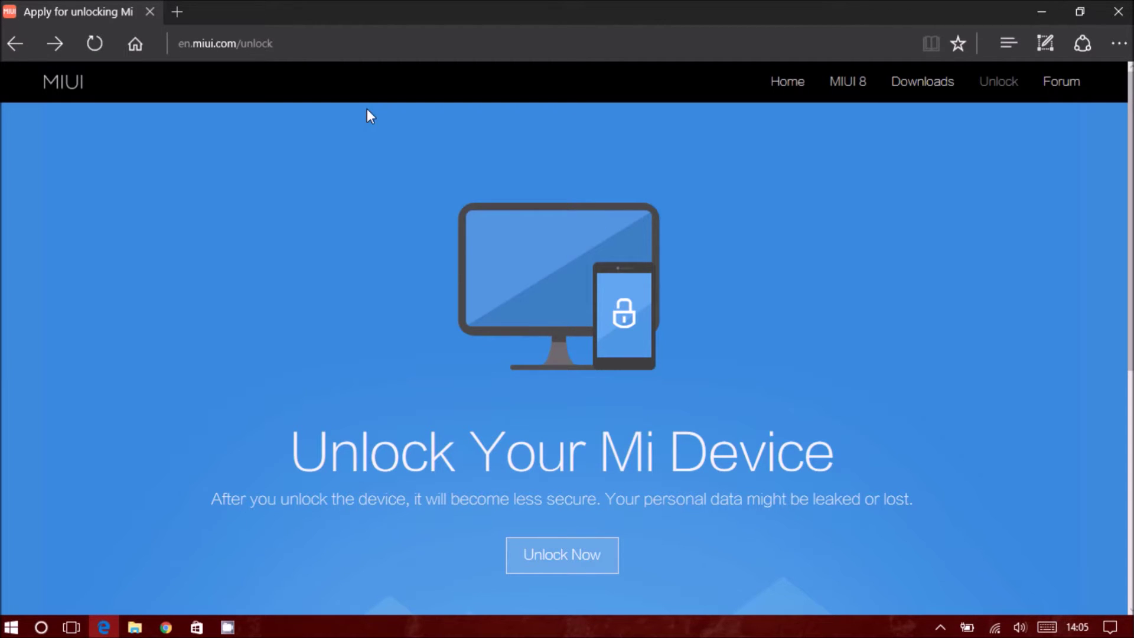
left_click(539, 551)
scroll(878, 188, "down", 3)
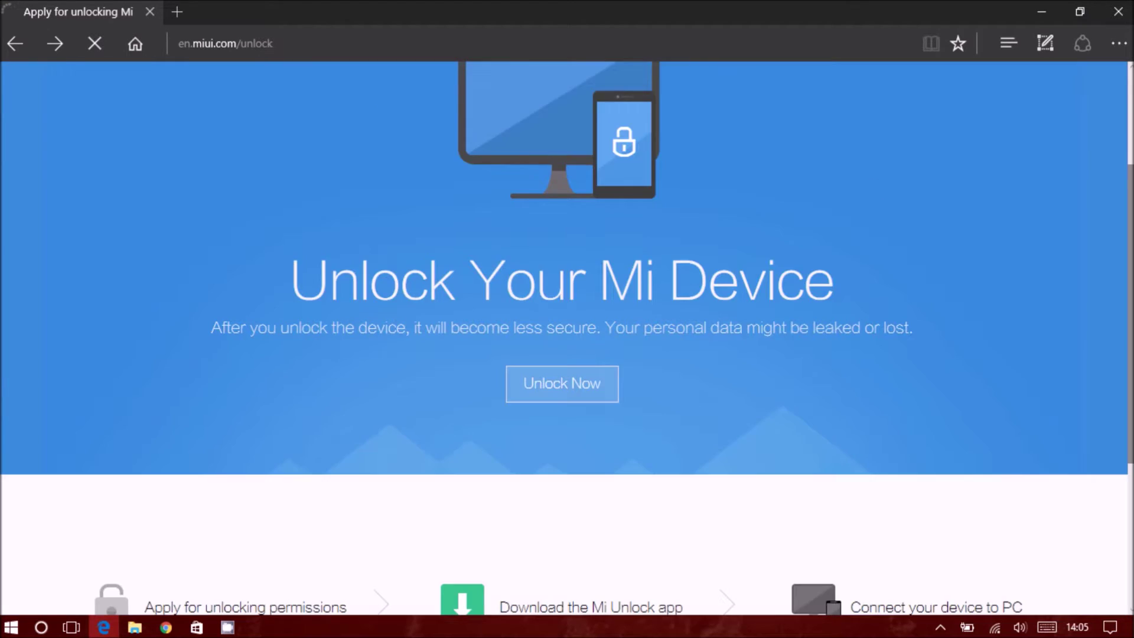
scroll(567, 339, "down", 4)
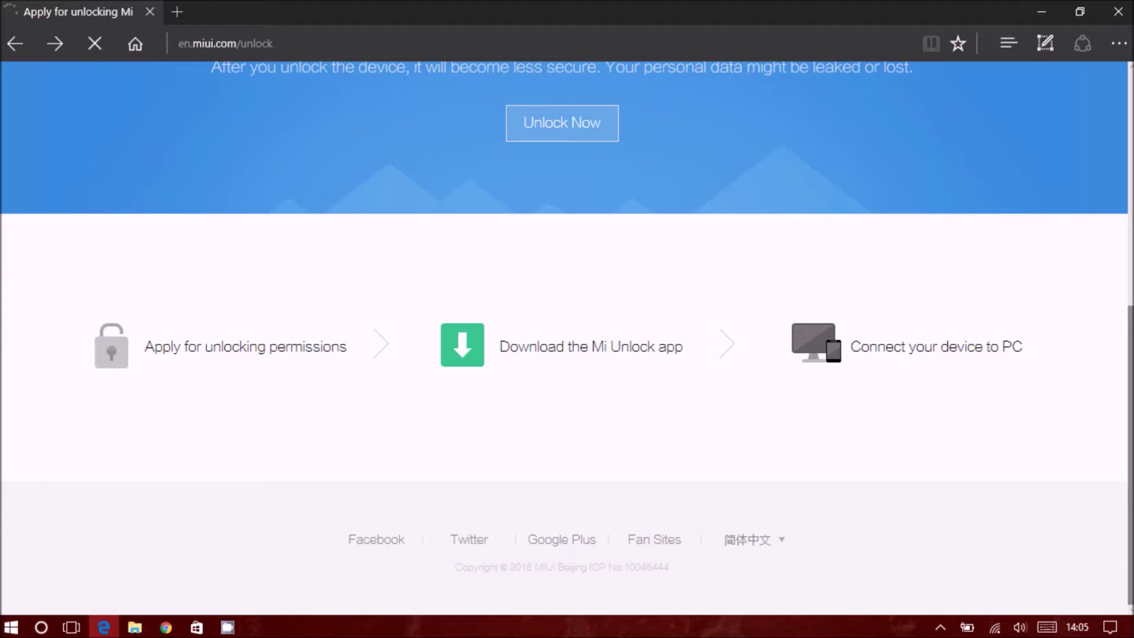
scroll(567, 339, "down", 1)
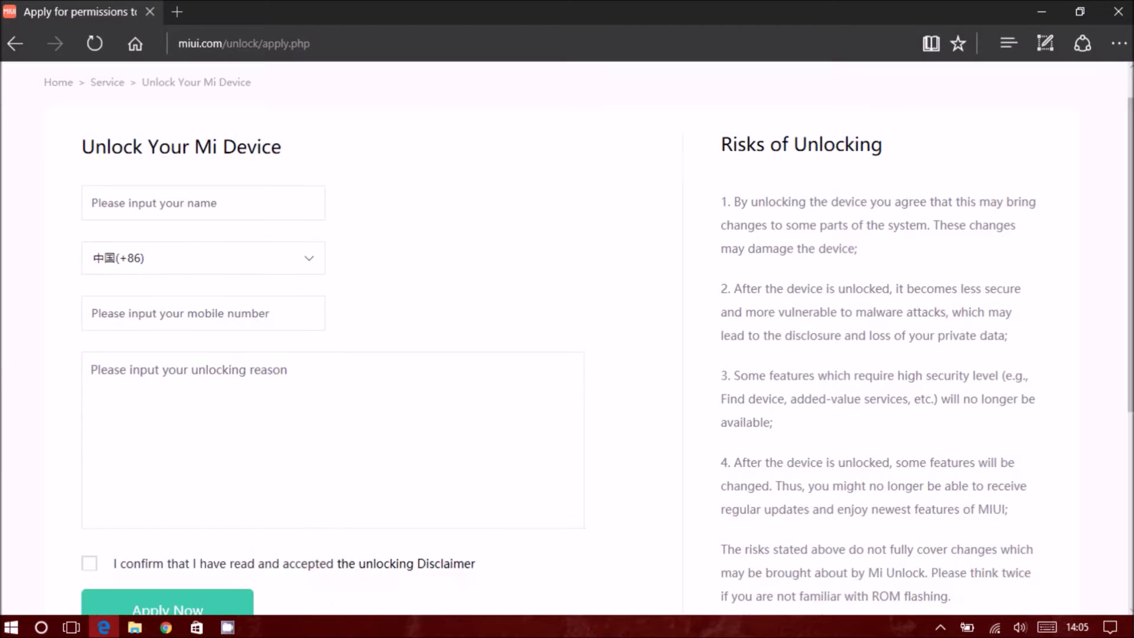
Step: Set the form's country code to India(+91)
left_click(274, 261)
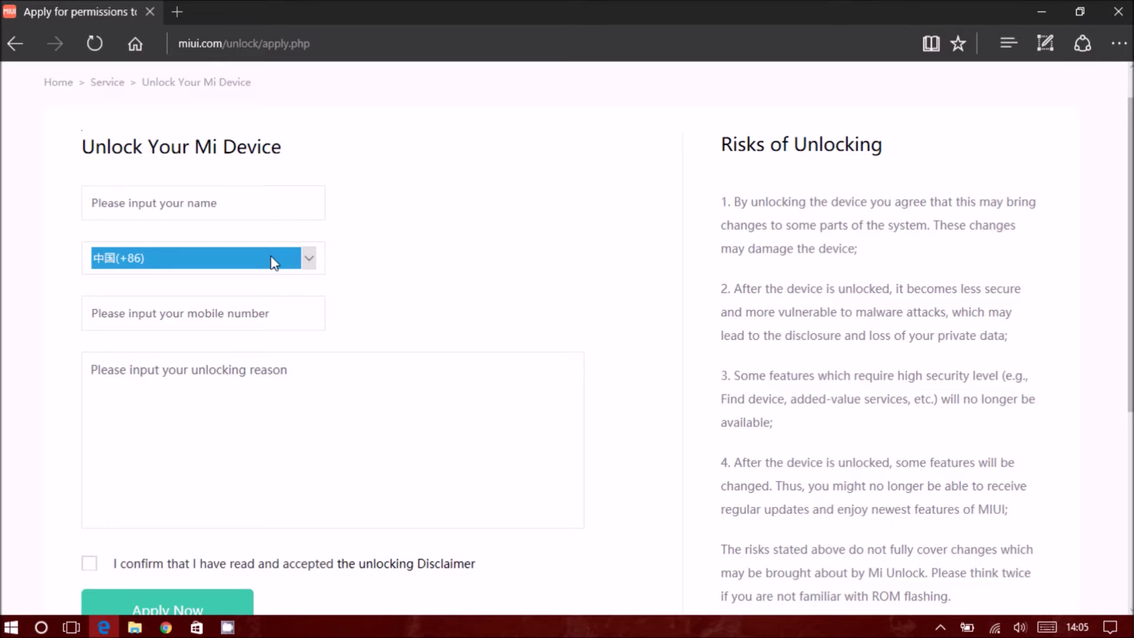
left_click(274, 262)
key("i")
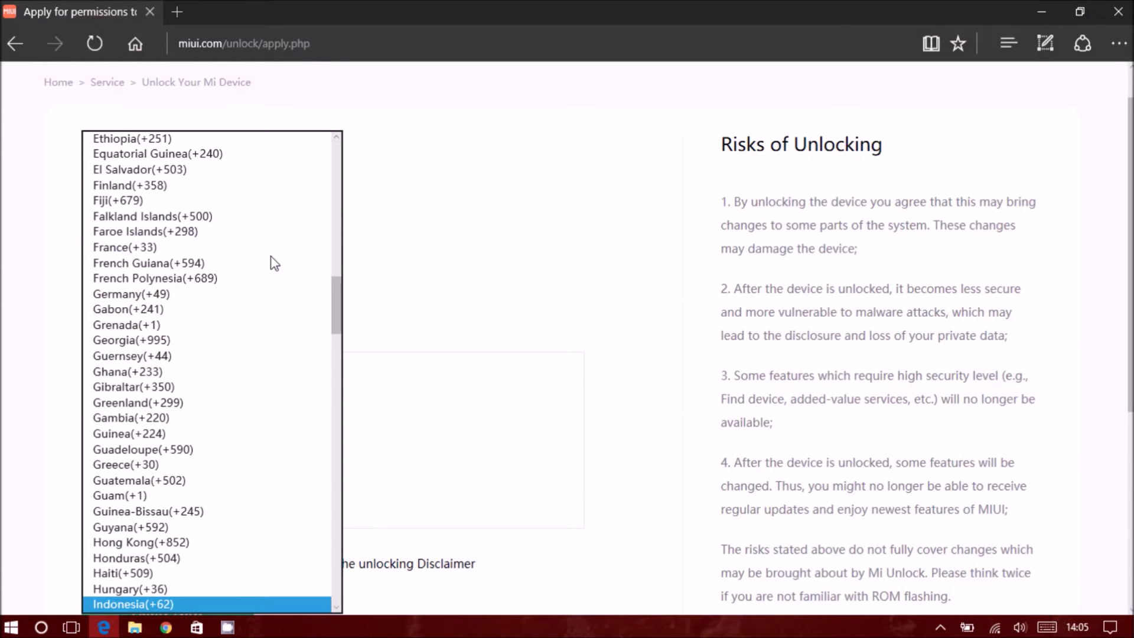
key("Down")
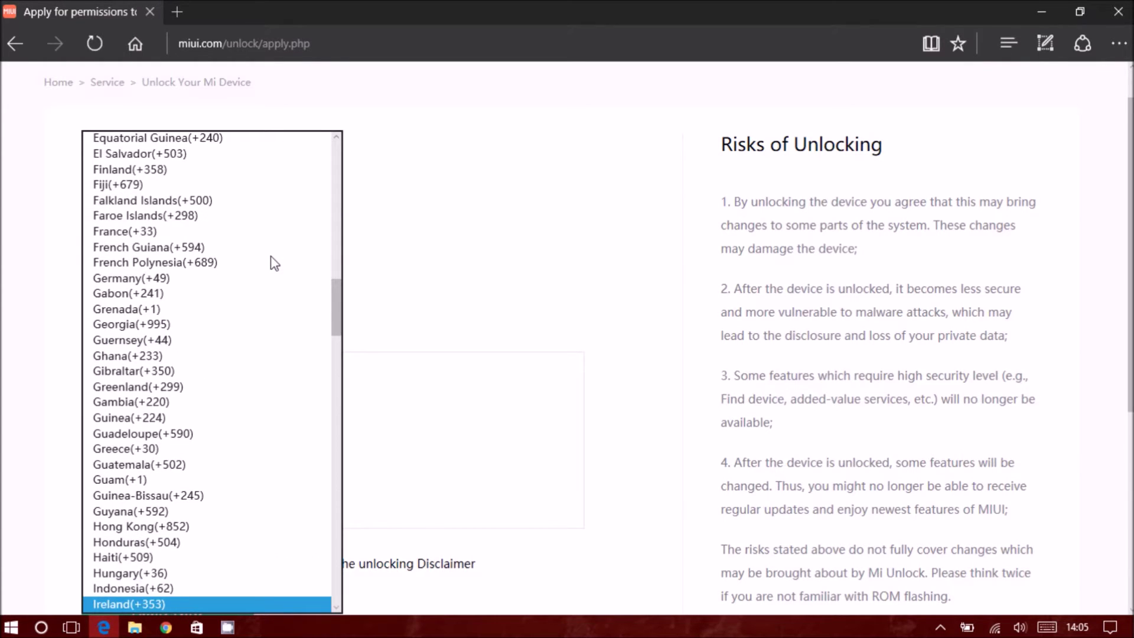
key("Down")
key("Down")
key("Down")
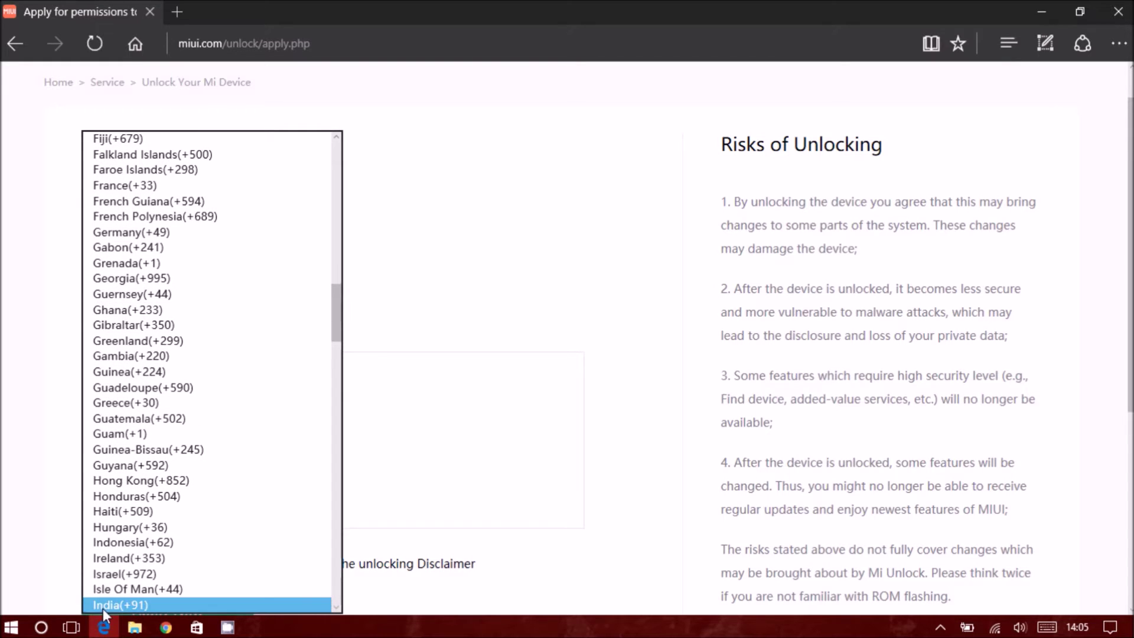
left_click(103, 605)
Step: Enter the mobile number and unlocking reason, accept the Disclaimer, and launch Google Chrome
left_click(211, 326)
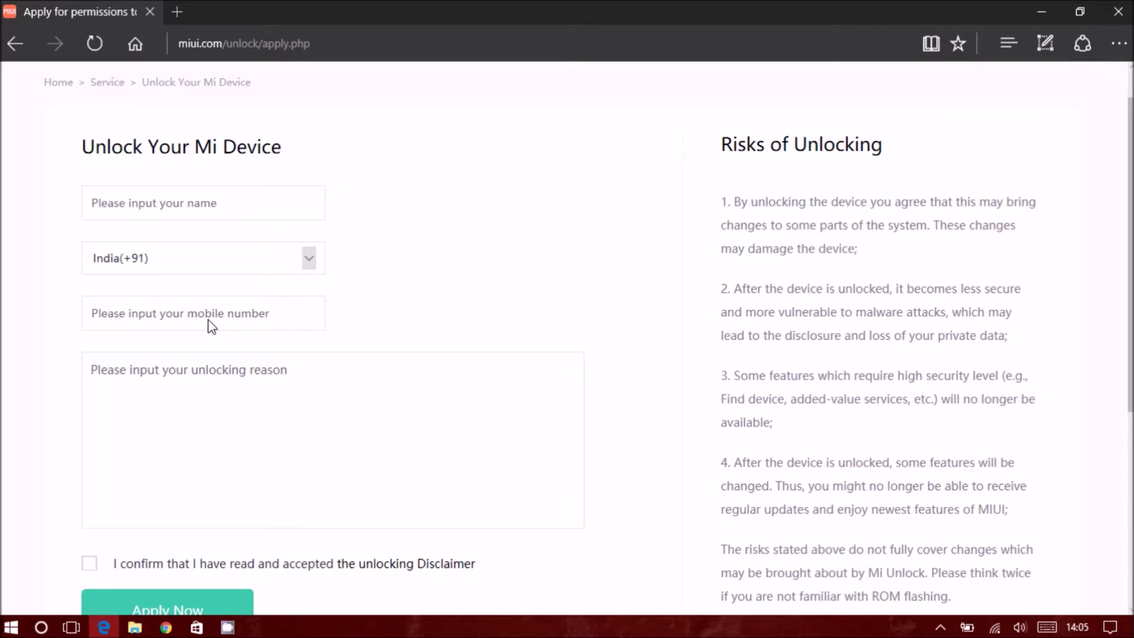
type("***")
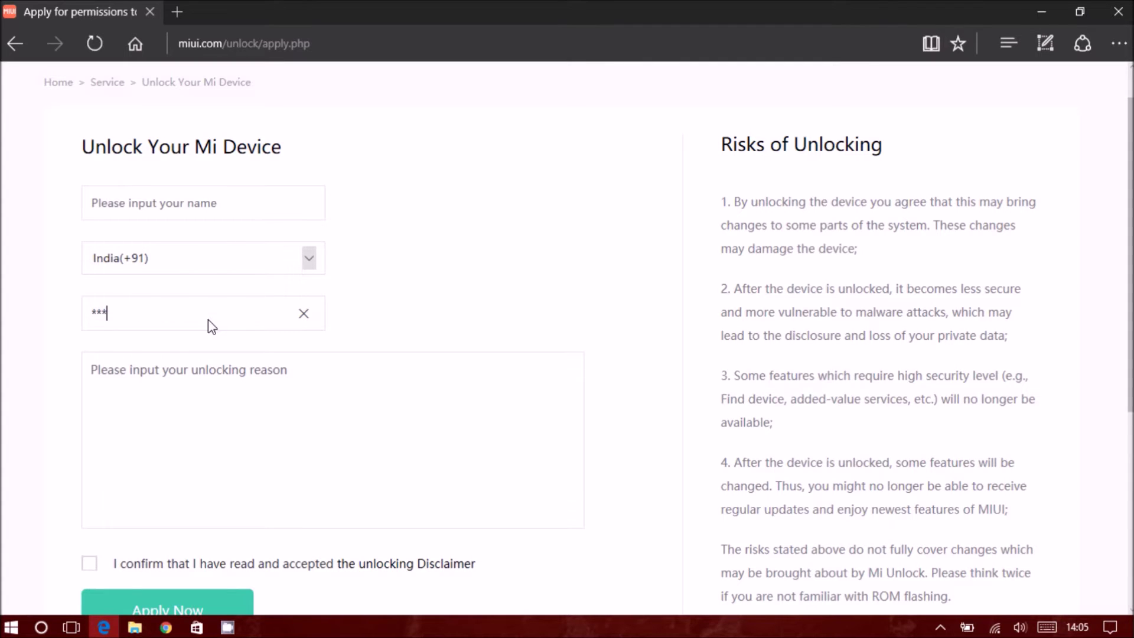
type("******")
left_click(161, 424)
type("*****")
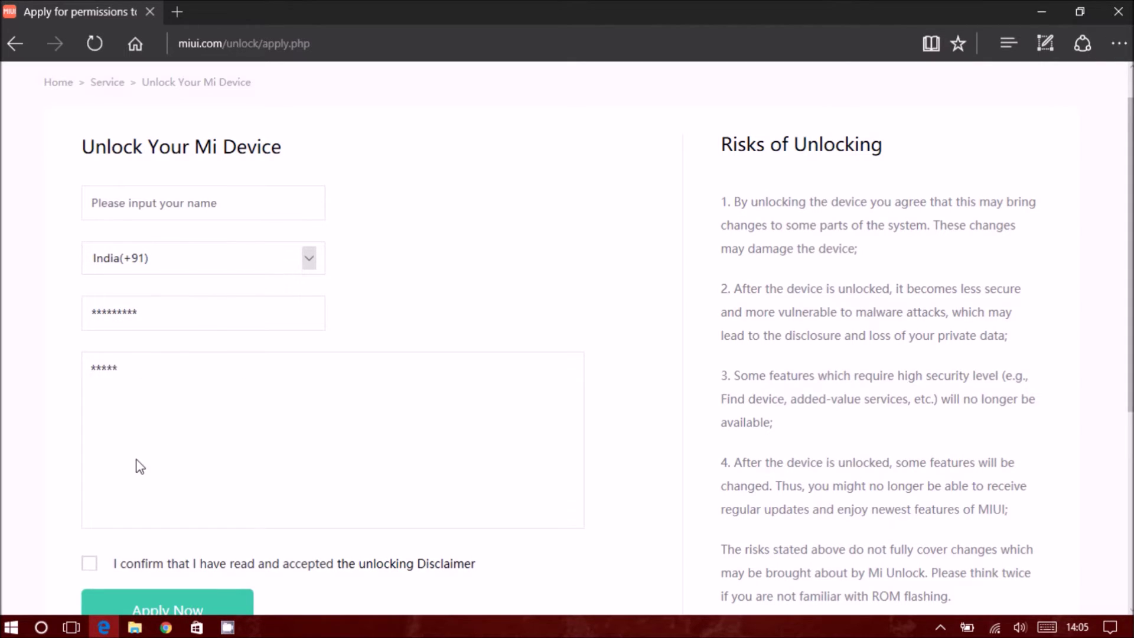
left_click(90, 566)
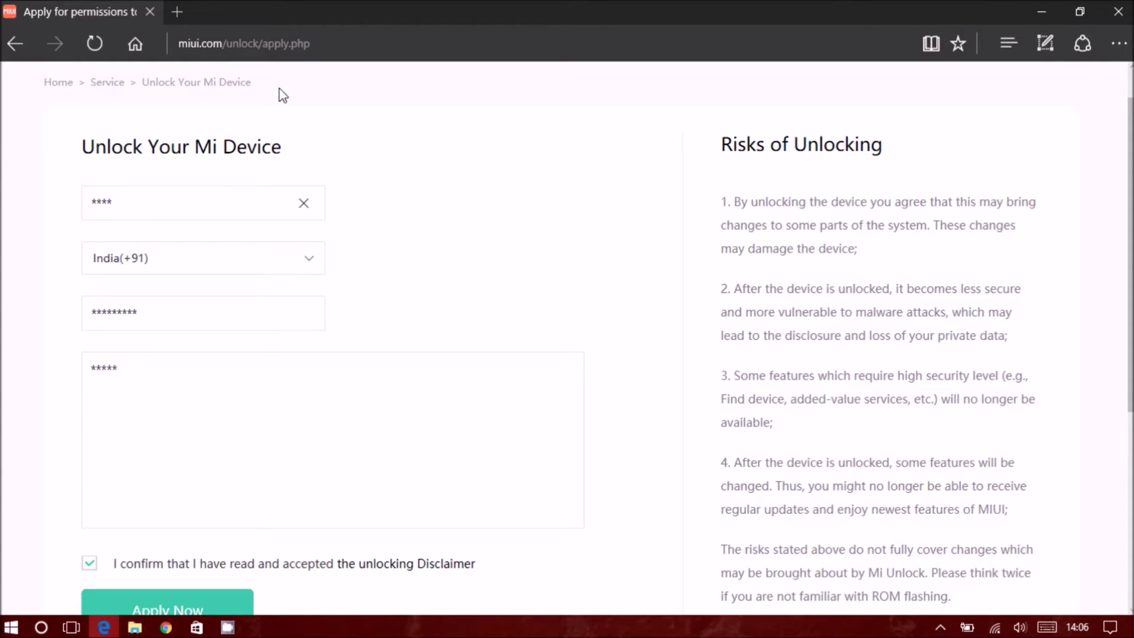
left_click(222, 43)
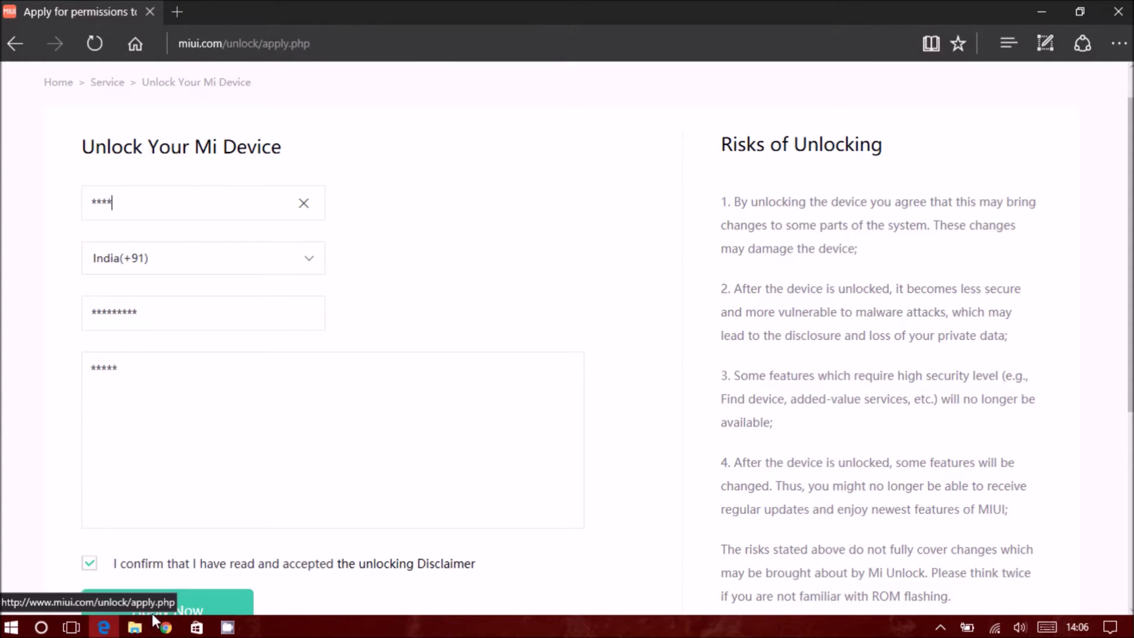
left_click(164, 631)
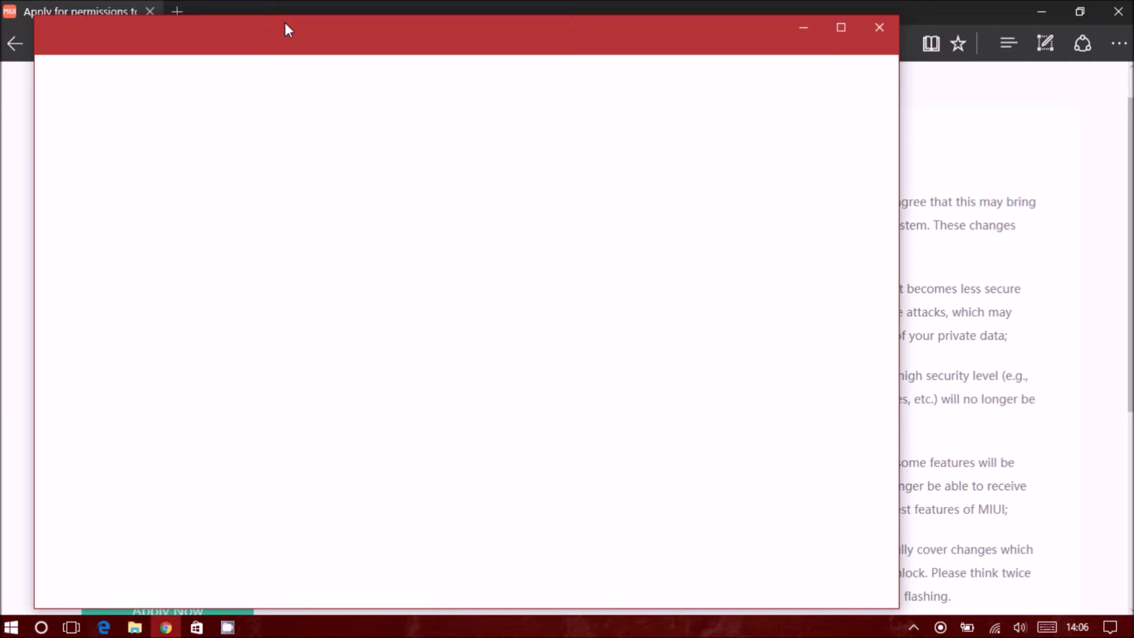
Step: Maximize Chrome, open en.miui.com/unlock/, and go to the Mi Unlock download page
left_click(839, 35)
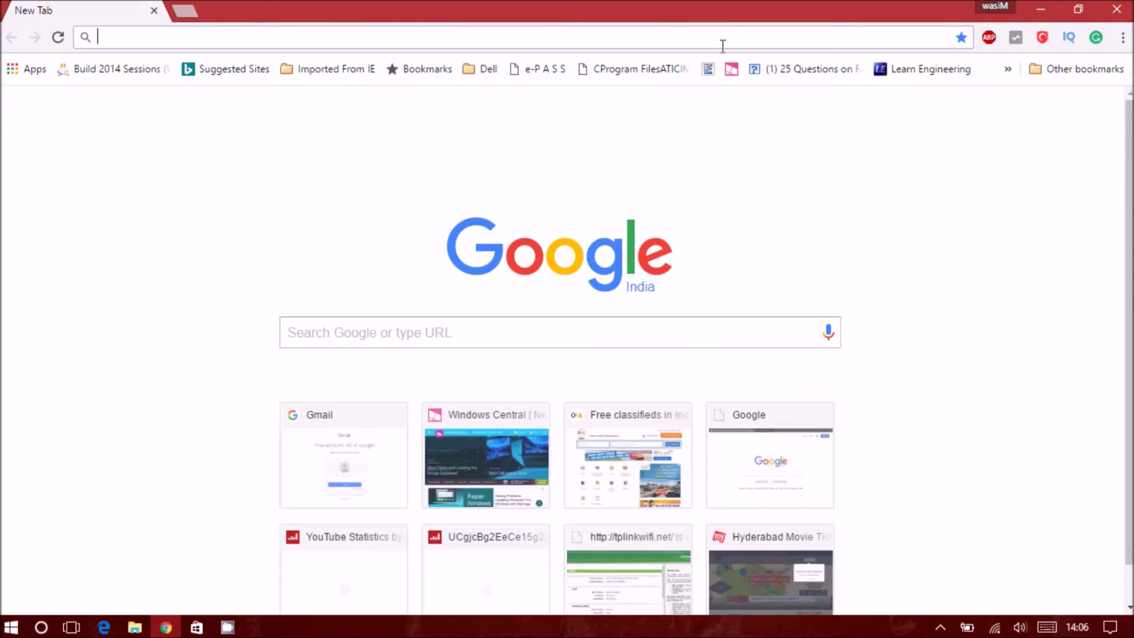
type("e")
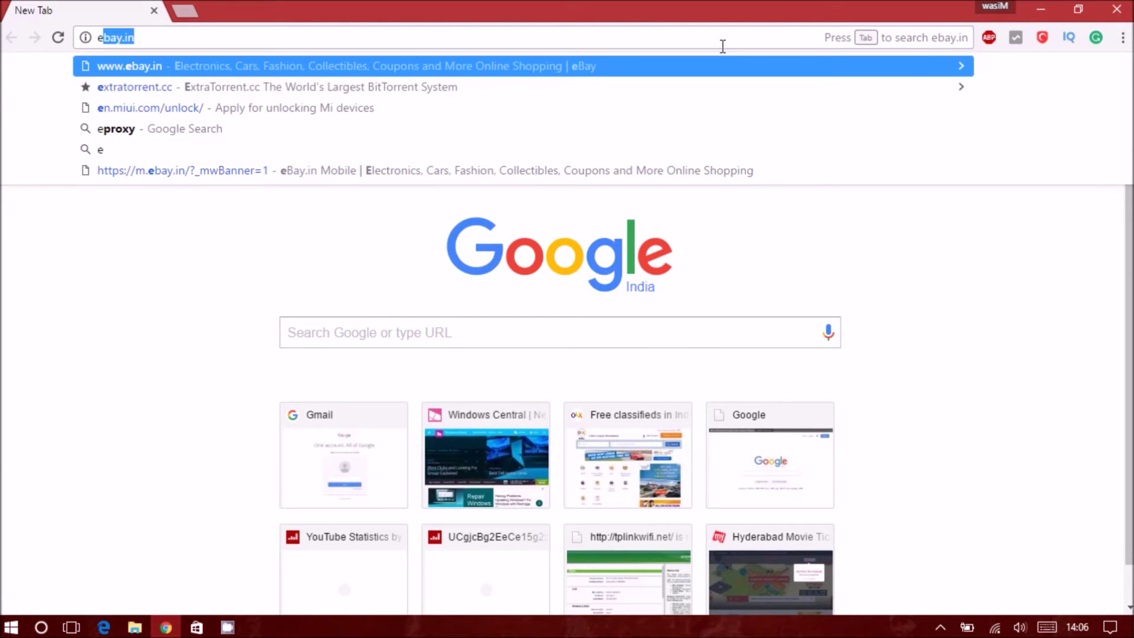
type("n")
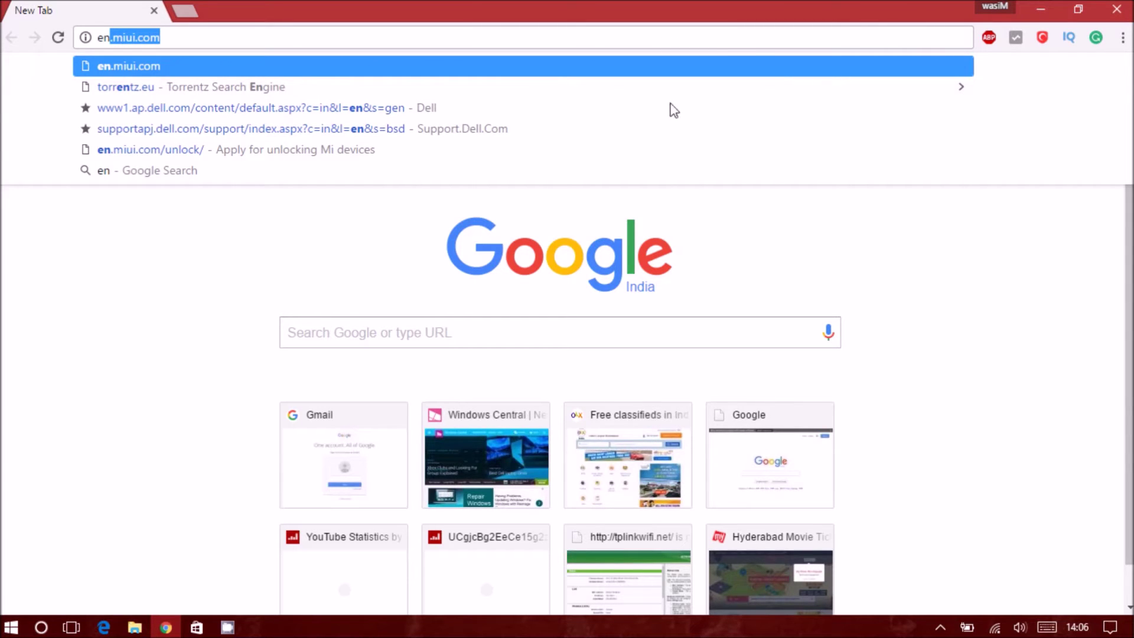
left_click(503, 149)
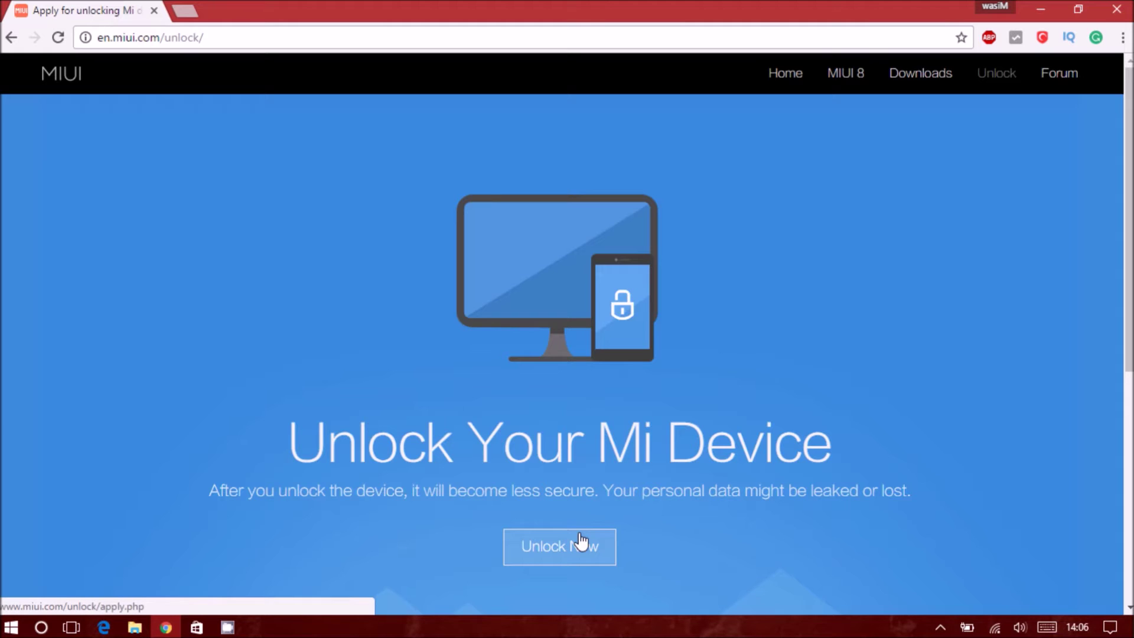
left_click(573, 555)
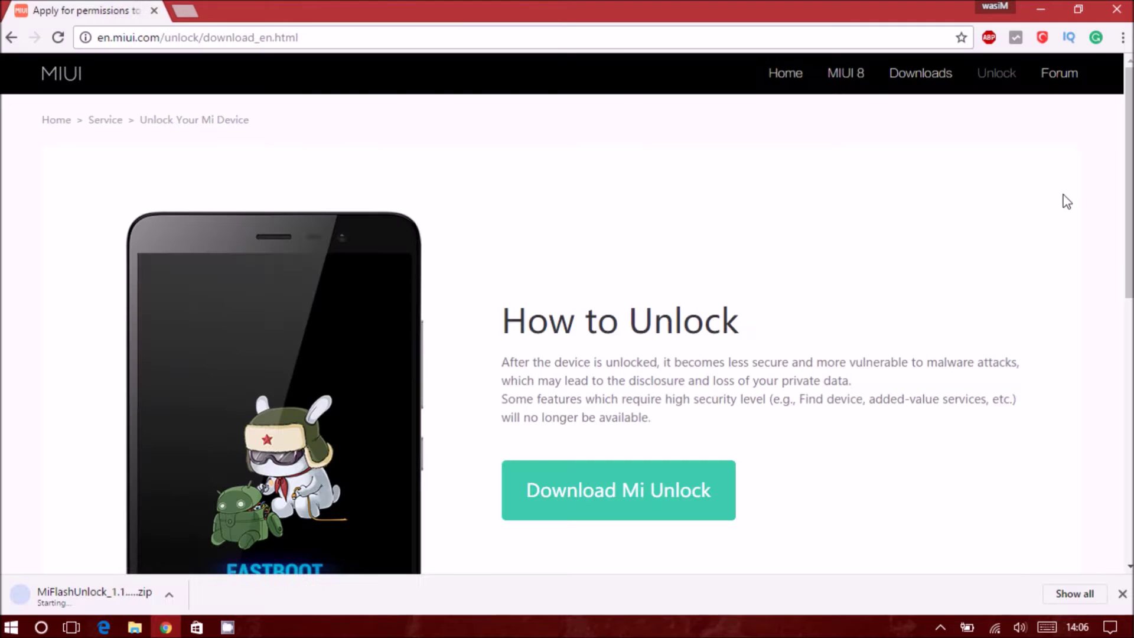
Step: Show the downloading Mi Unlock zip in its Downloads folder
scroll(1066, 201, "down", 7)
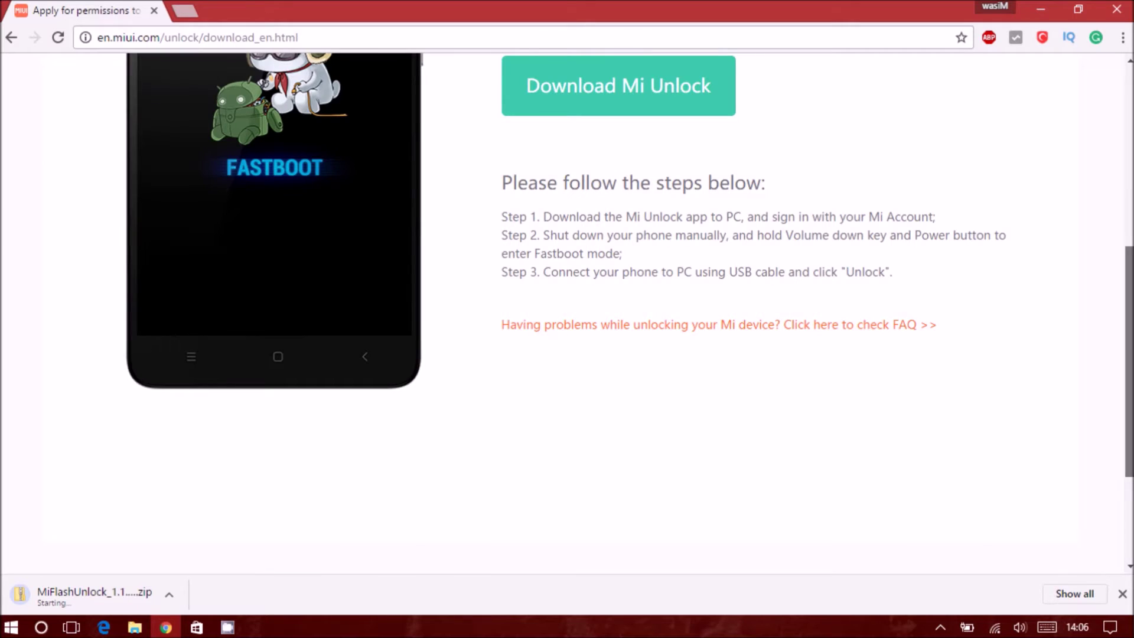
scroll(629, 265, "up", 1)
scroll(733, 254, "up", 1)
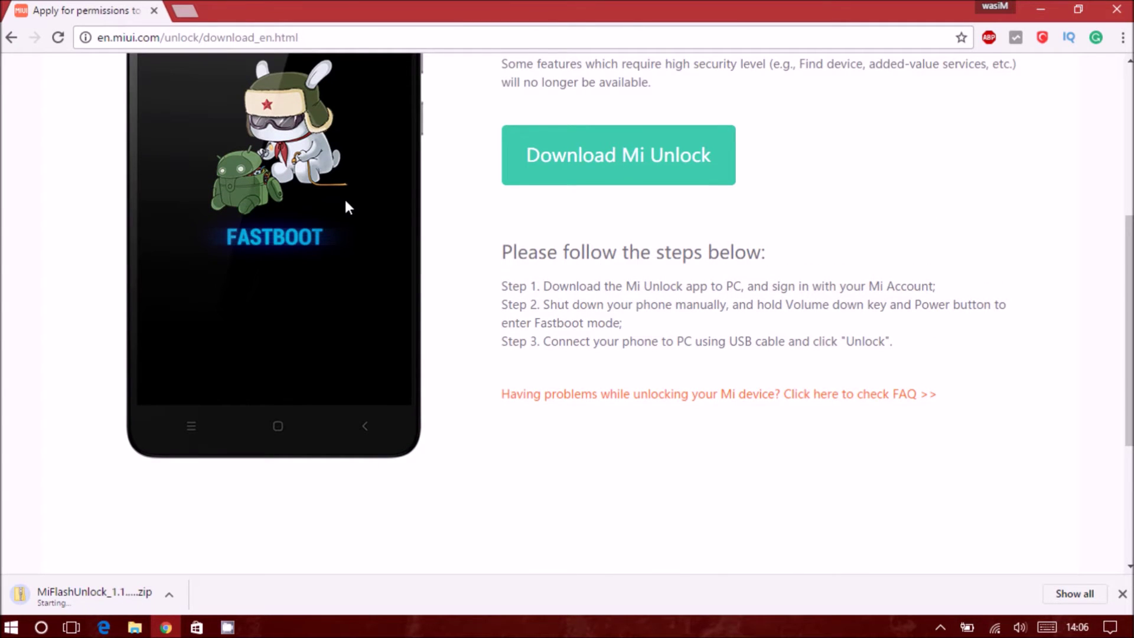
left_click(180, 597)
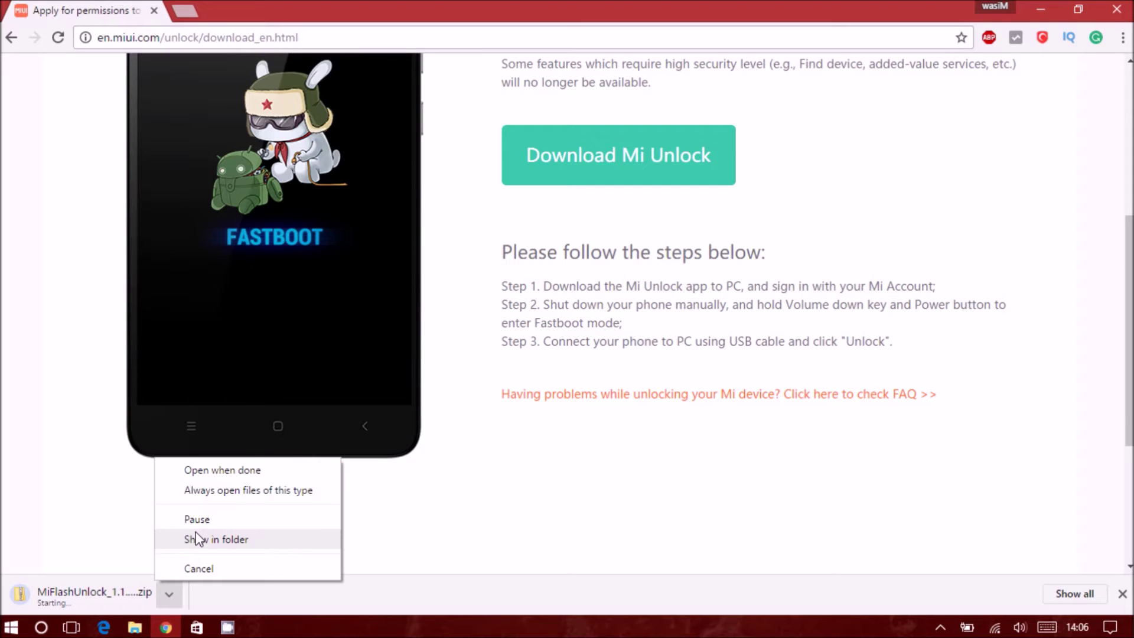
left_click(246, 467)
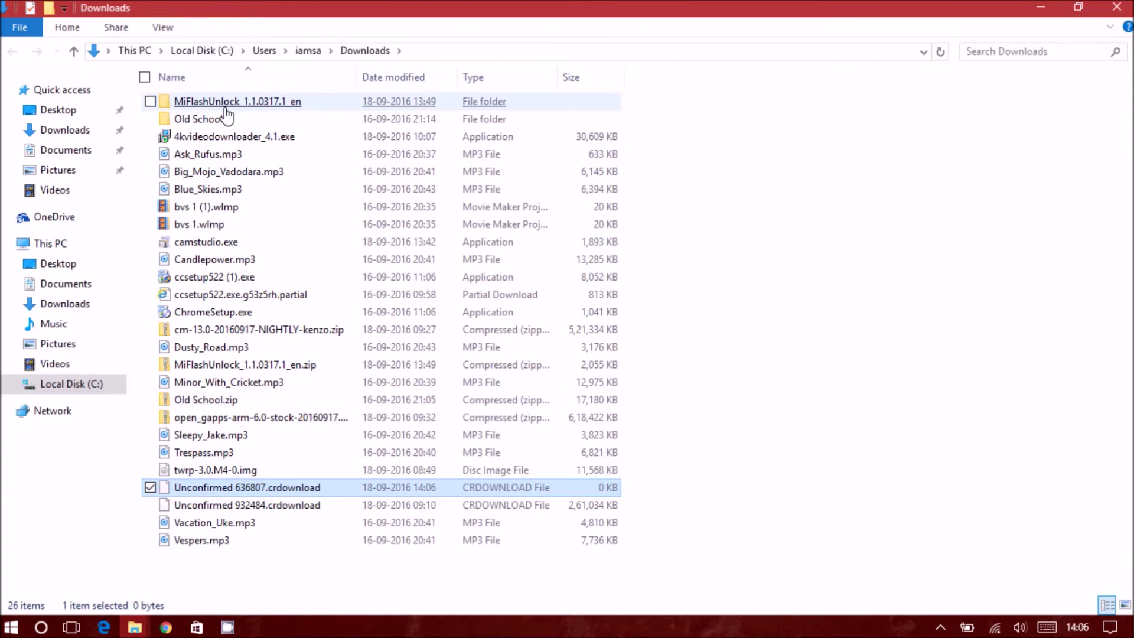
Step: Run MiFlashUnlock from the MiFlashUnlock_1.1.0317.1_en folder and accept its unlocking disclaimer
double_click(287, 108)
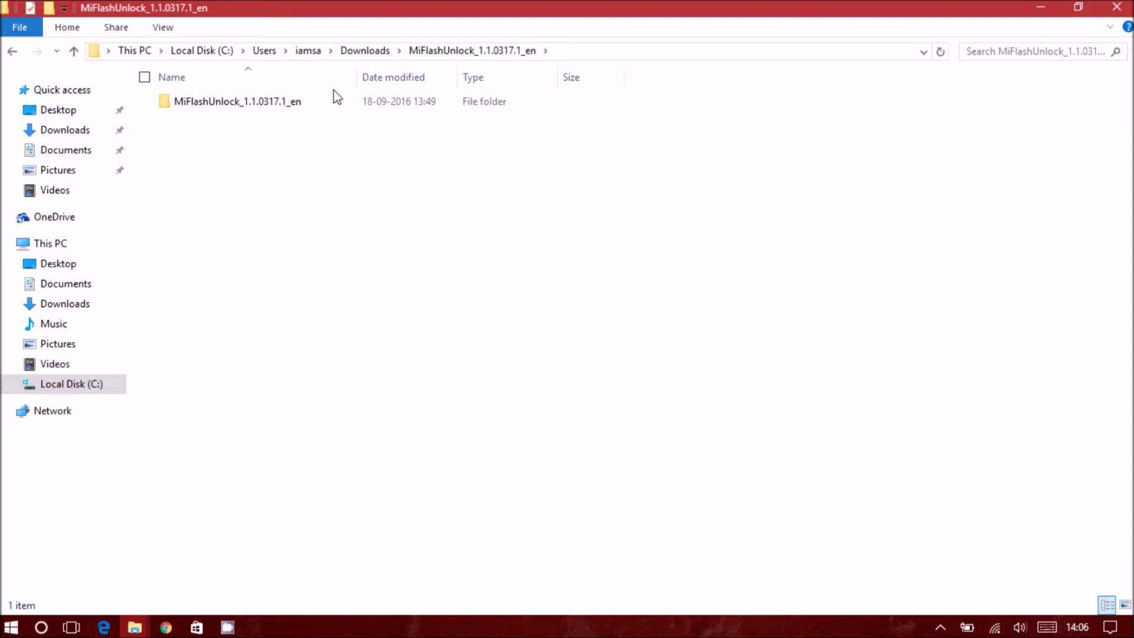
double_click(328, 101)
mouse_move(215, 224)
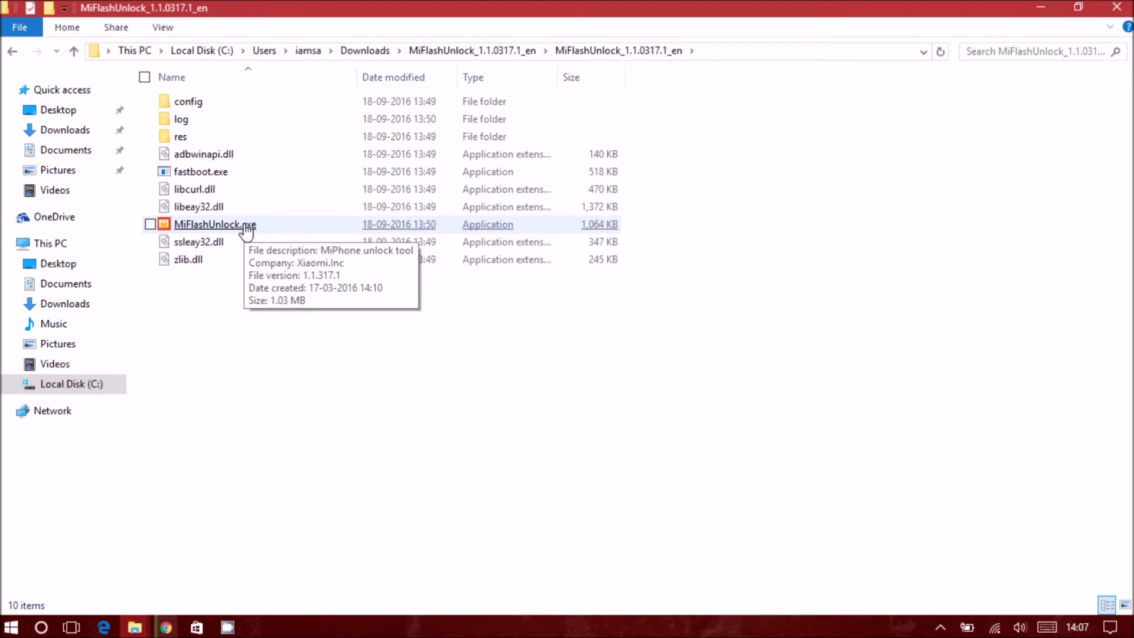
left_click(246, 230)
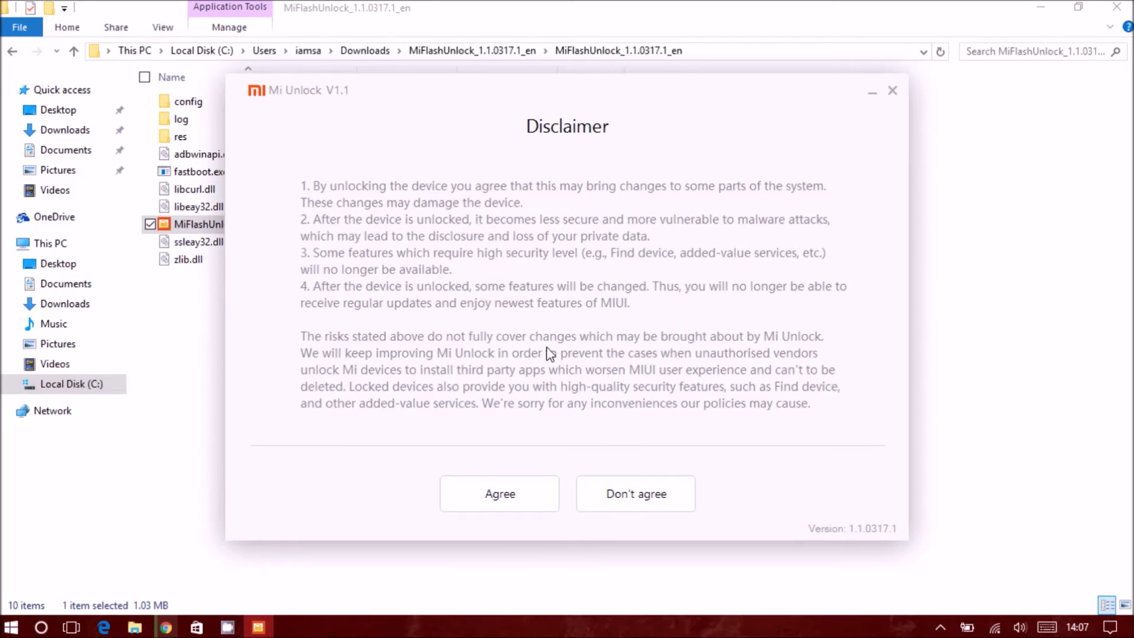
left_click(505, 500)
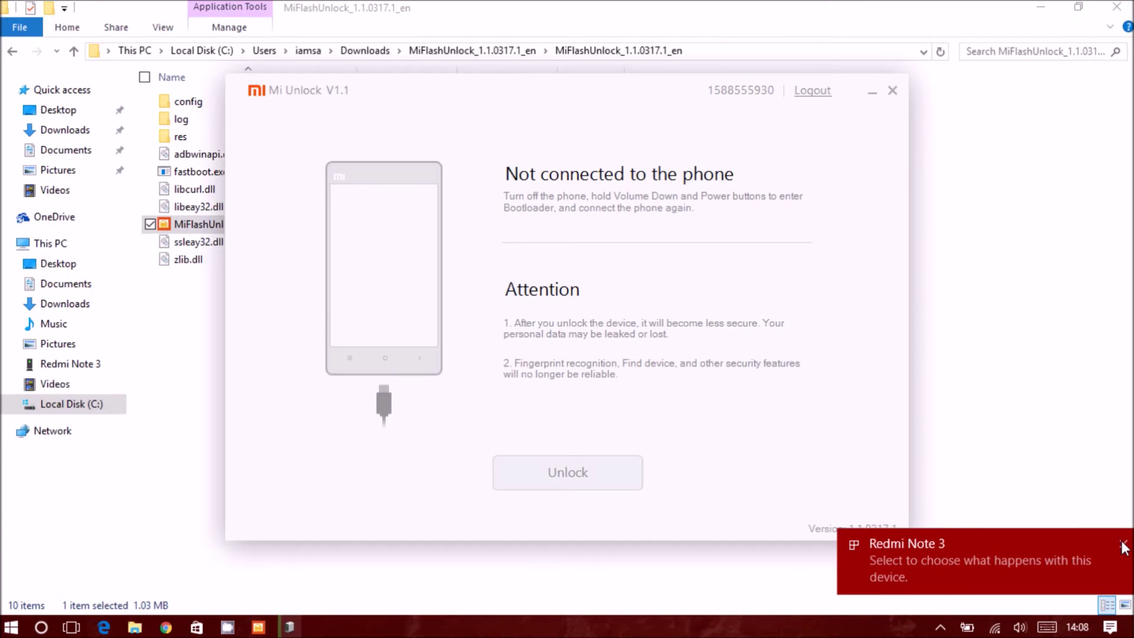
Step: Dismiss the Redmi Note 3 toast, start Unlock, and retry after the account-mismatch verification error
left_click(1122, 544)
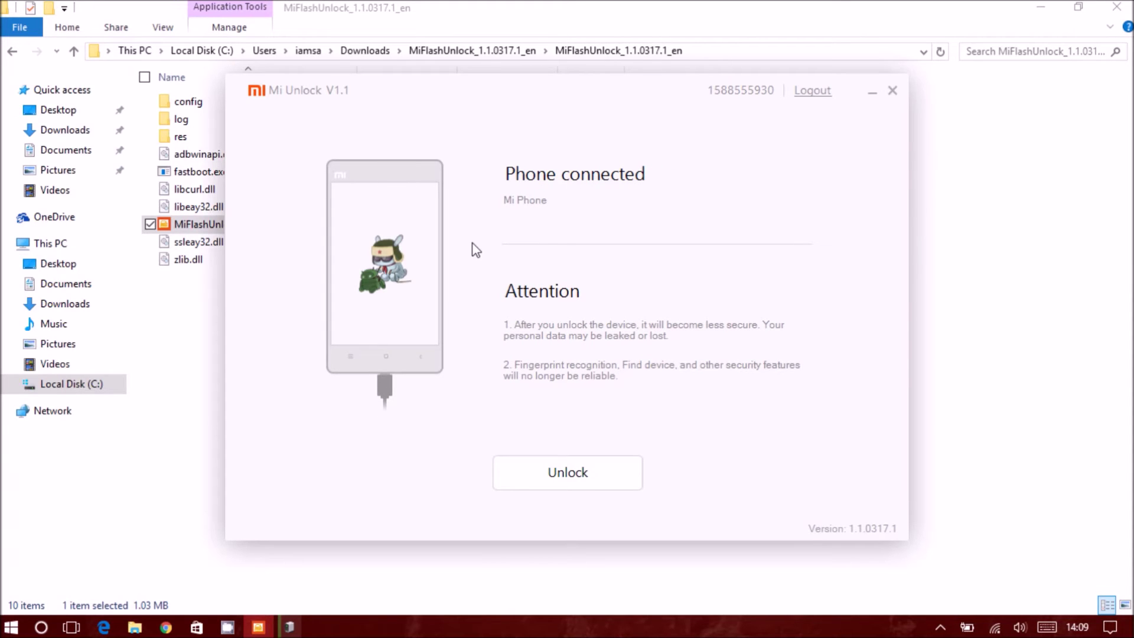
left_click(576, 477)
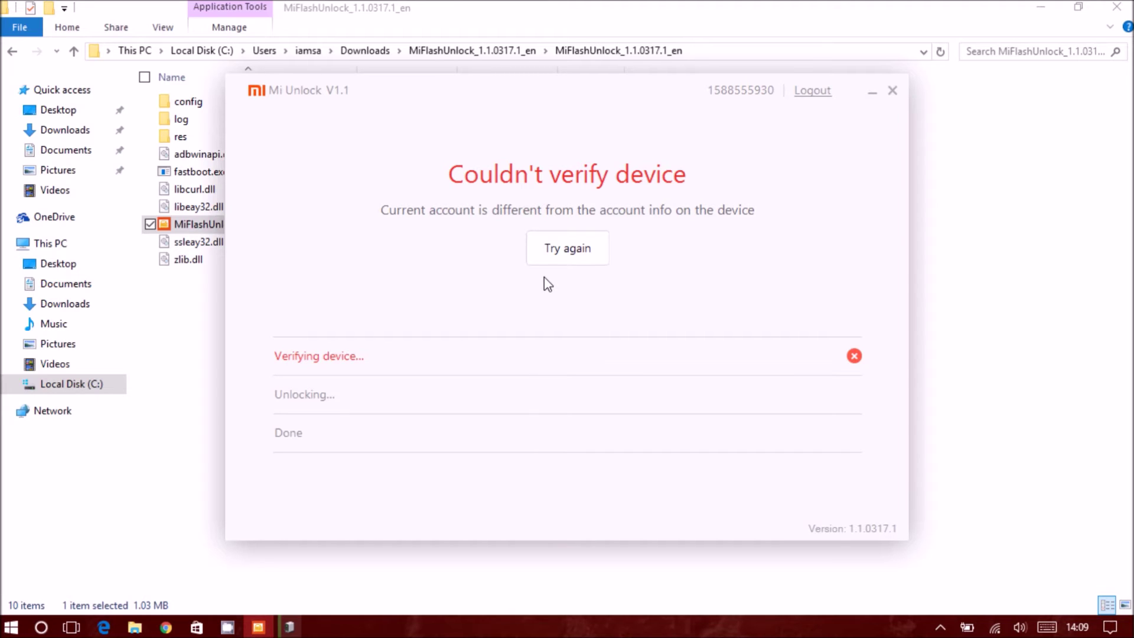
left_click(557, 255)
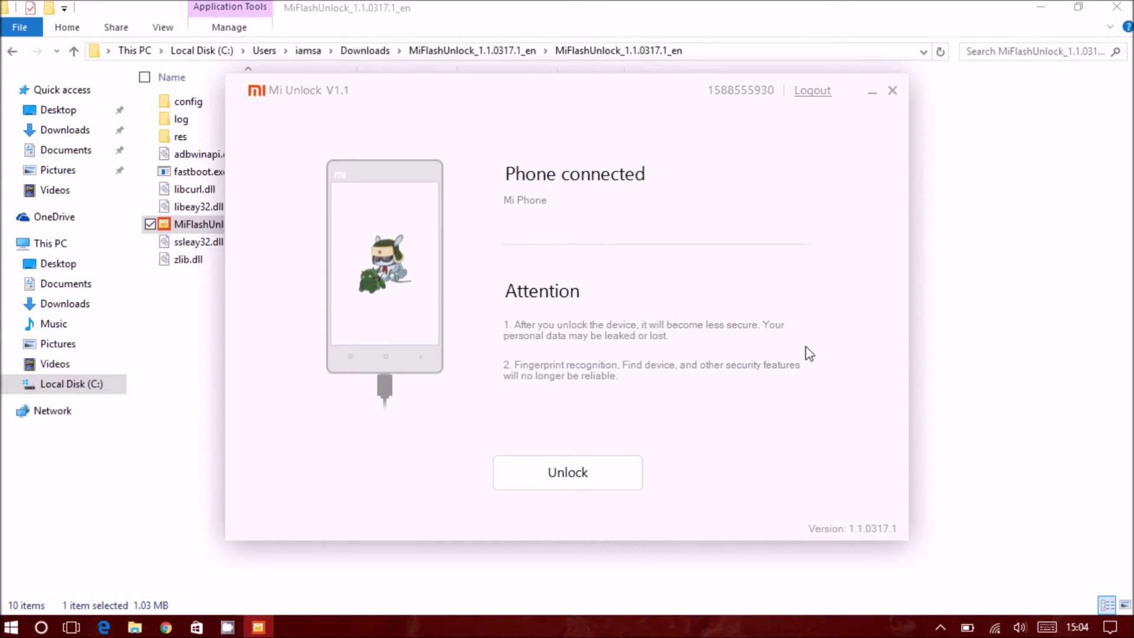
Step: Start Unlock twice more and retry verifying after the Couldn't verify device error
left_click(581, 487)
left_click(600, 496)
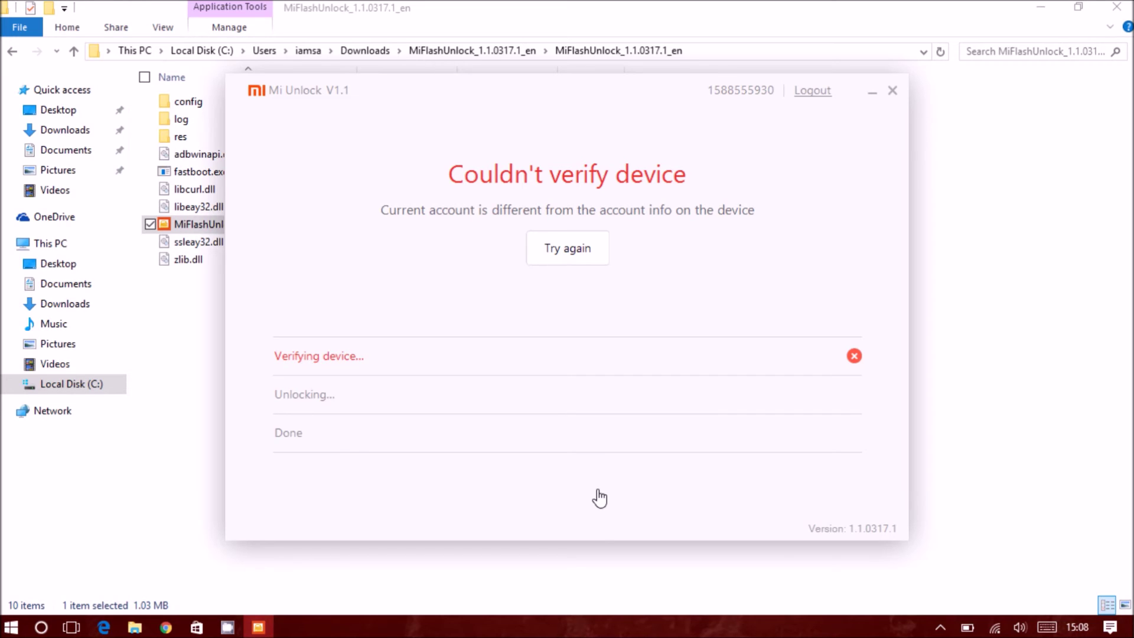
left_click(577, 236)
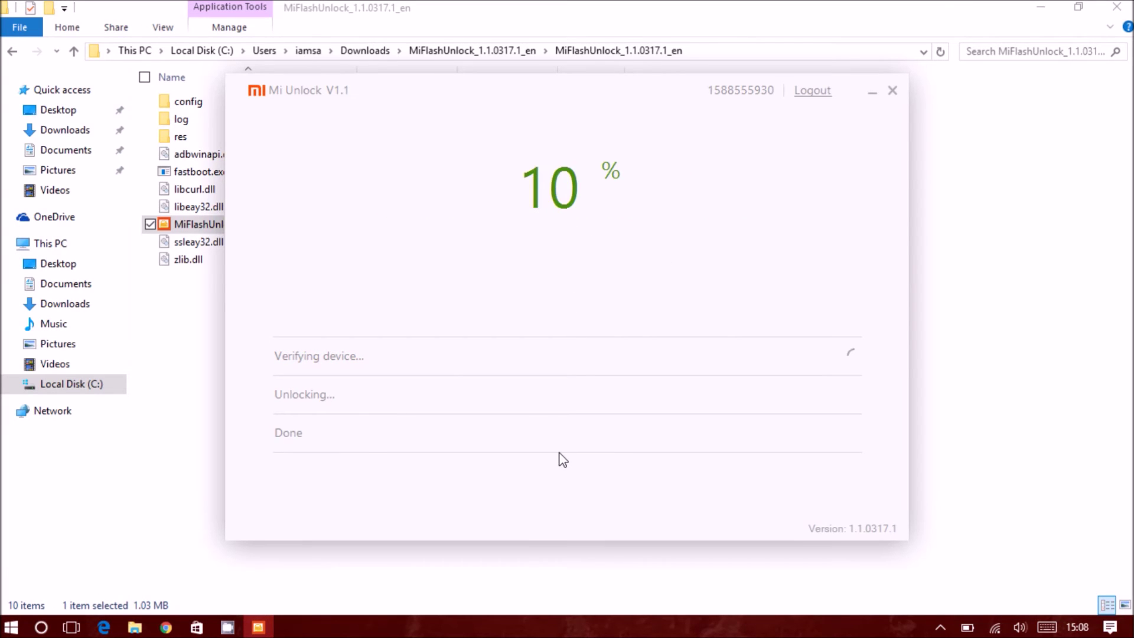